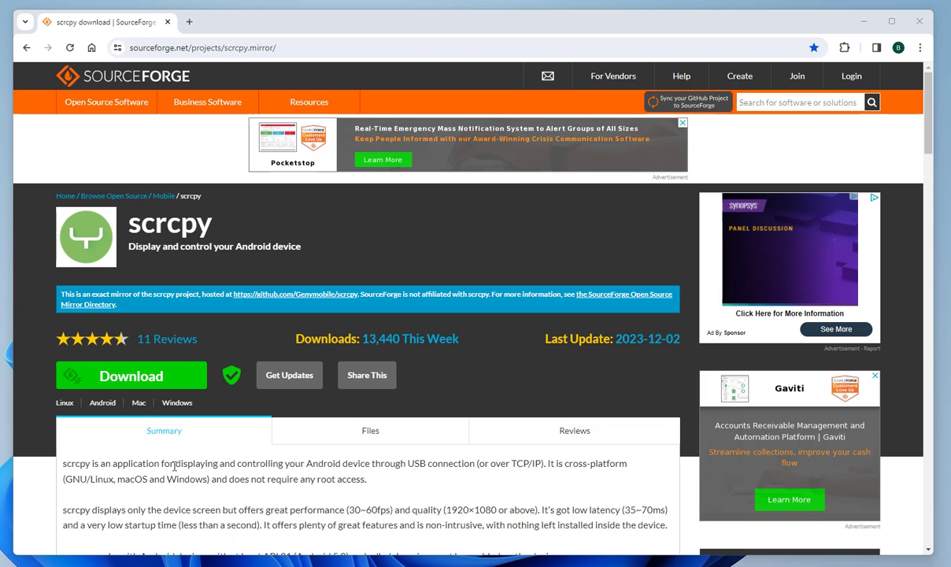
Read the scrcpy project page on SourceForge: description, adb debugging requirement, feature list and released files.
scroll(197, 394, "down", 3)
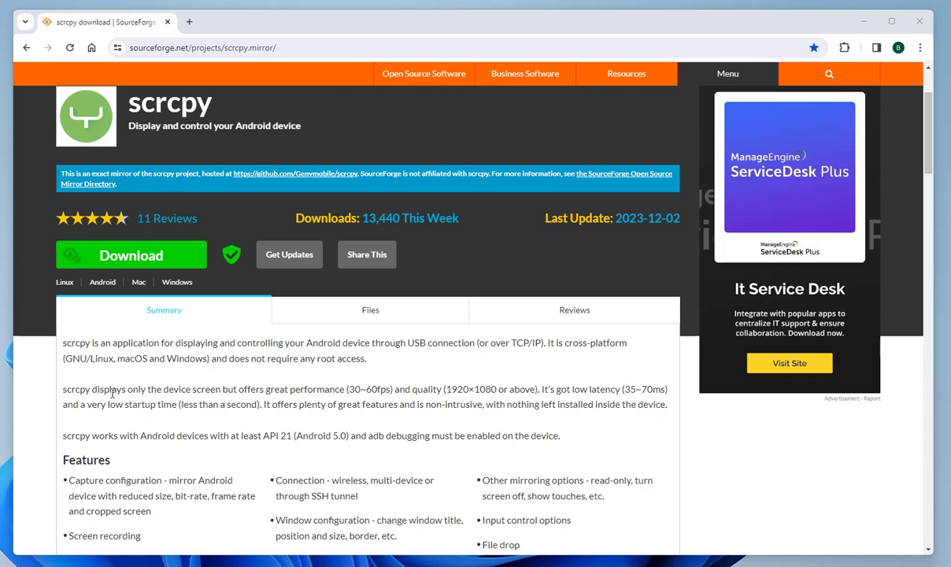
left_click(86, 389)
left_click_drag(86, 390, 71, 390)
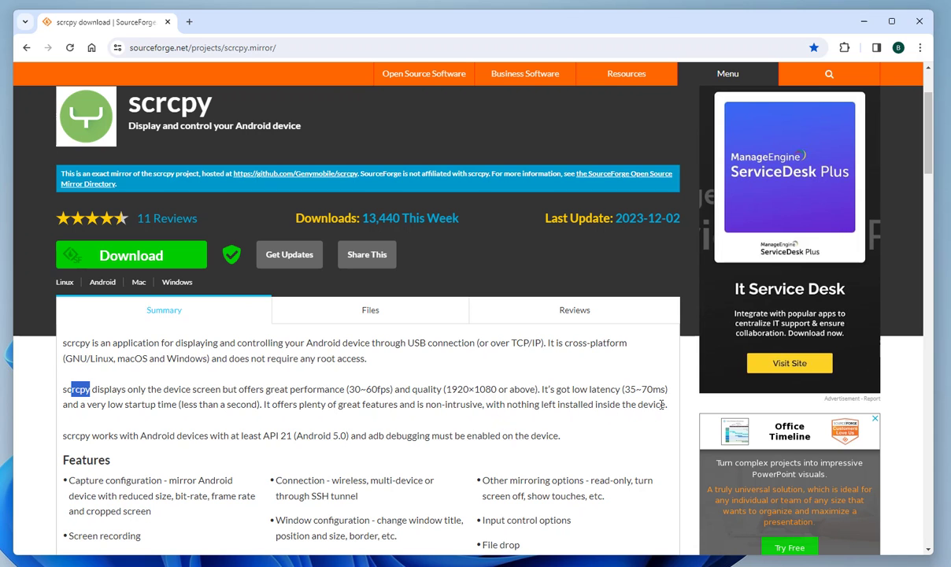
scroll(576, 395, "down", 1)
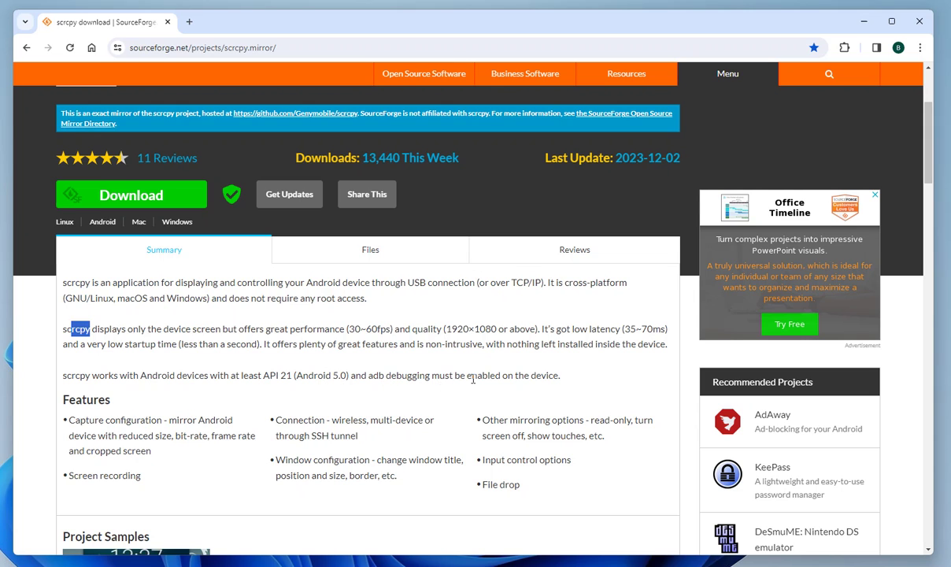
left_click_drag(465, 376, 386, 375)
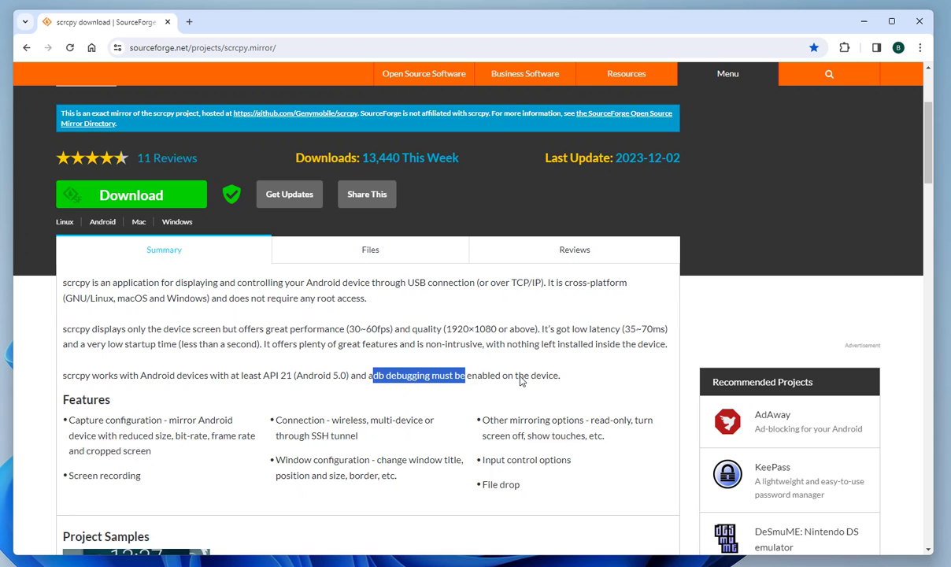
scroll(519, 376, "down", 1)
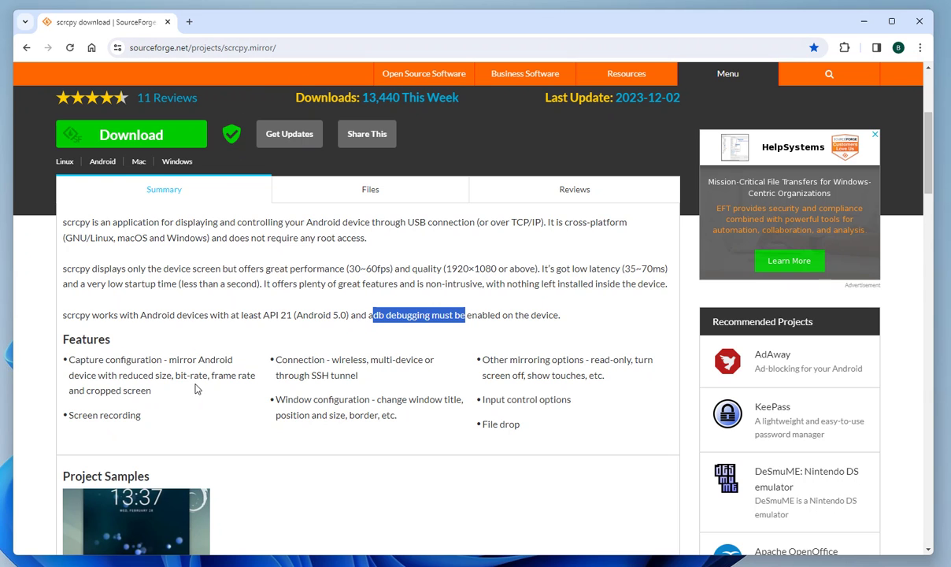
scroll(198, 389, "down", 4)
scroll(180, 295, "up", 1)
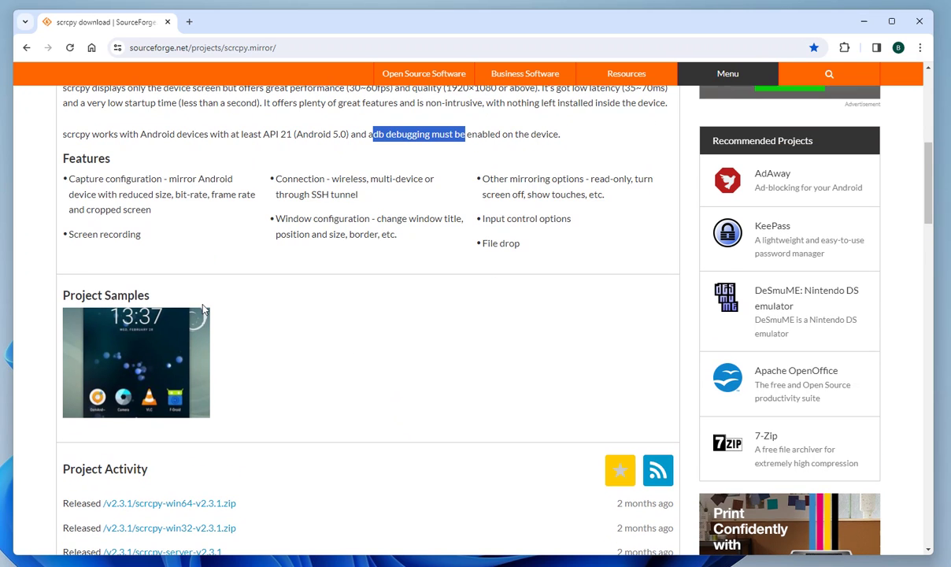
left_click_drag(526, 244, 63, 154)
left_click(372, 213)
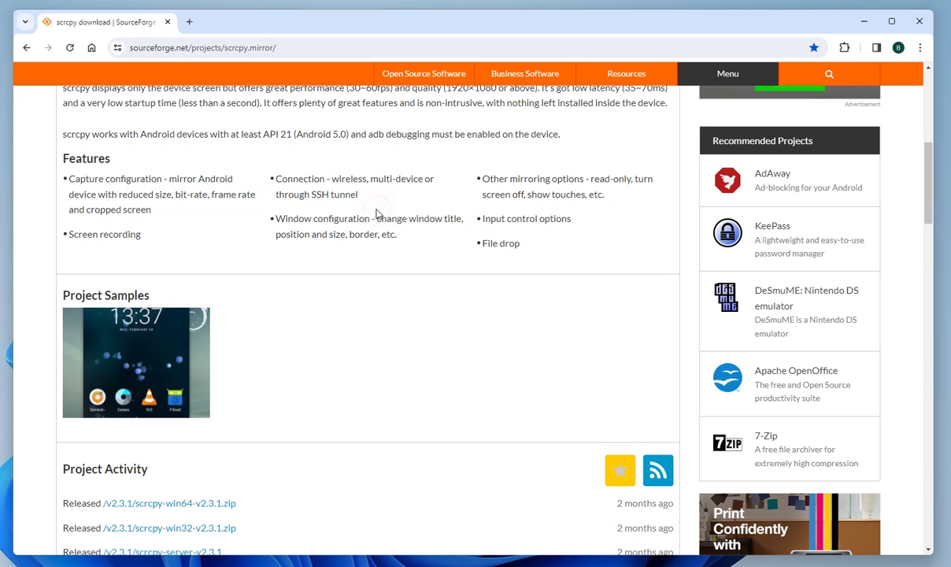
scroll(372, 214, "down", 1)
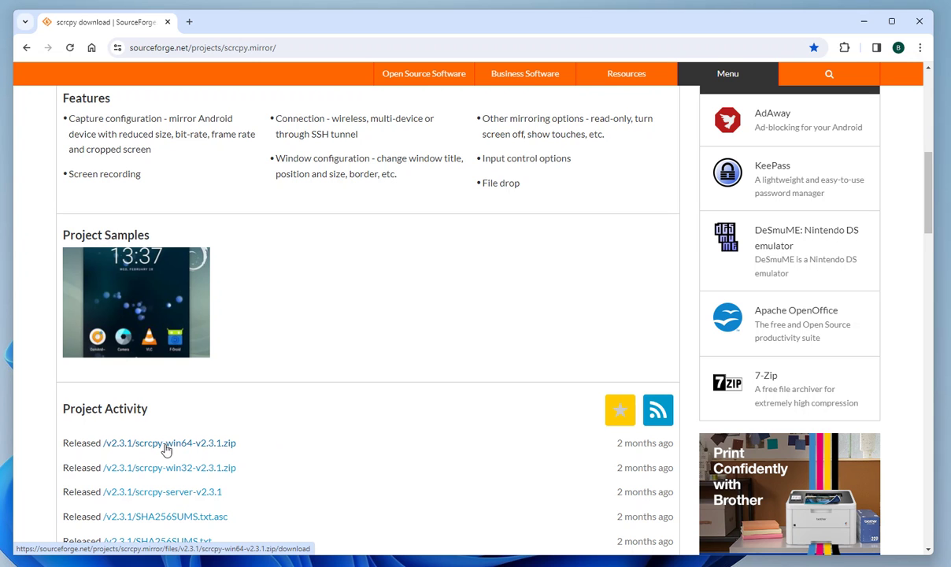
Minimize the browser and check the full path of the extracted scrcpy-win64-v2.3.1 folder in File Explorer.
left_click(863, 22)
left_click(526, 48)
mouse_move(384, 35)
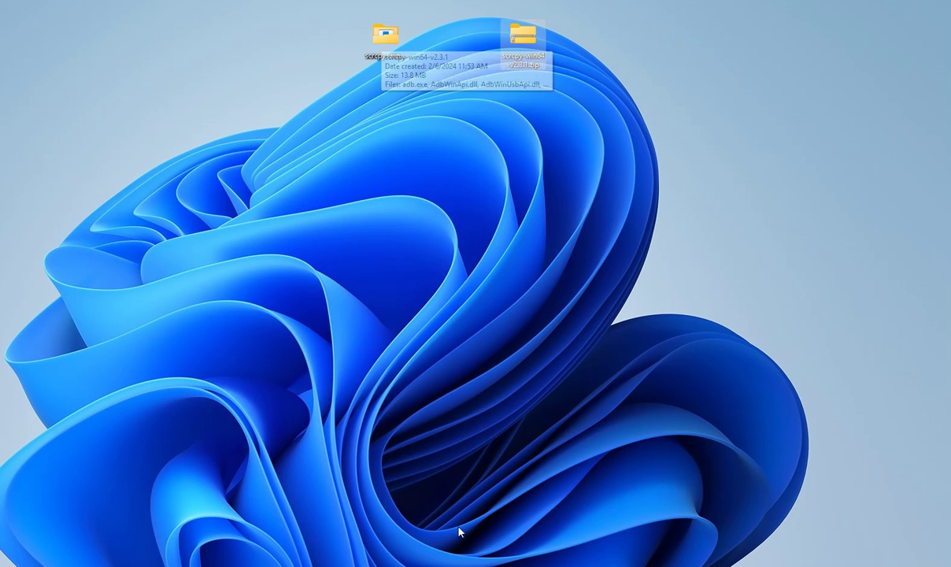
left_click(394, 523)
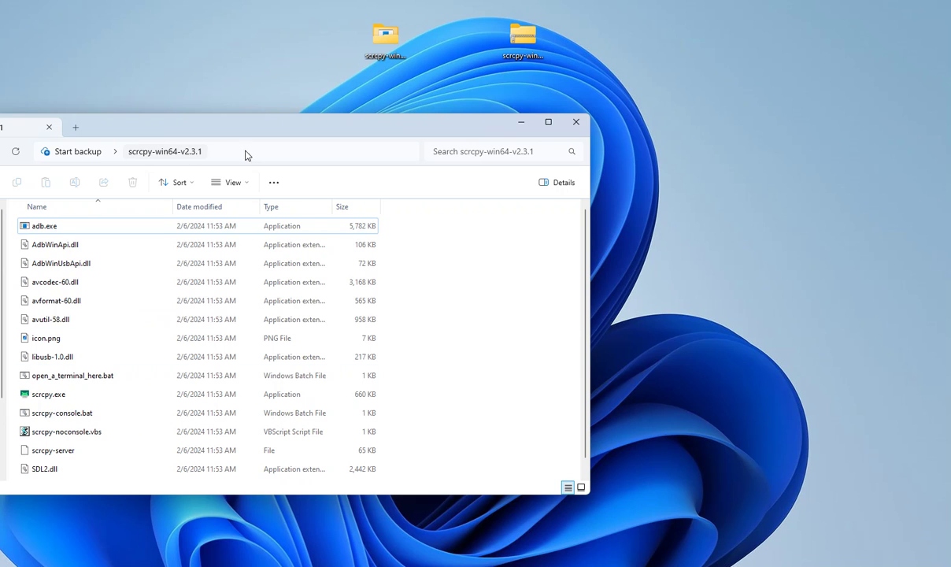
left_click(306, 151)
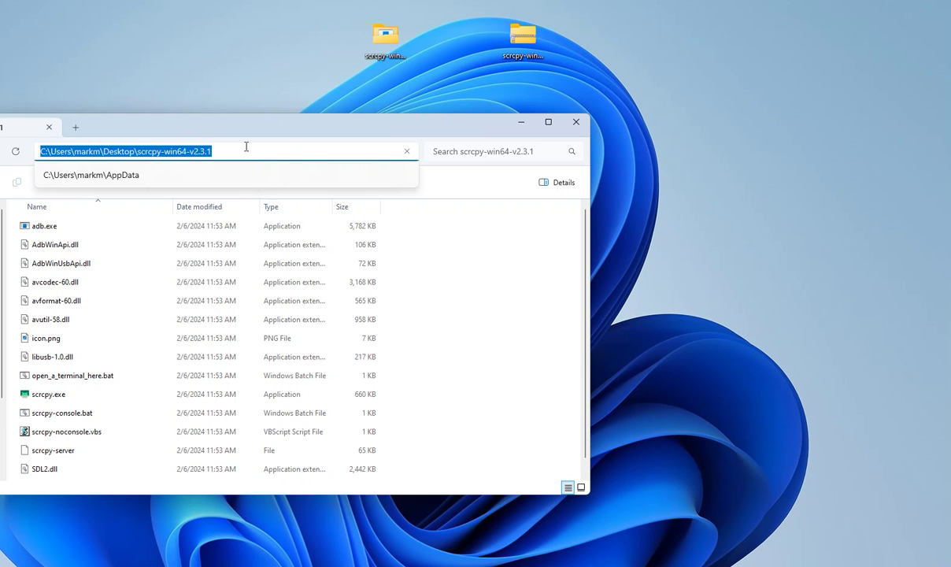
left_click(520, 125)
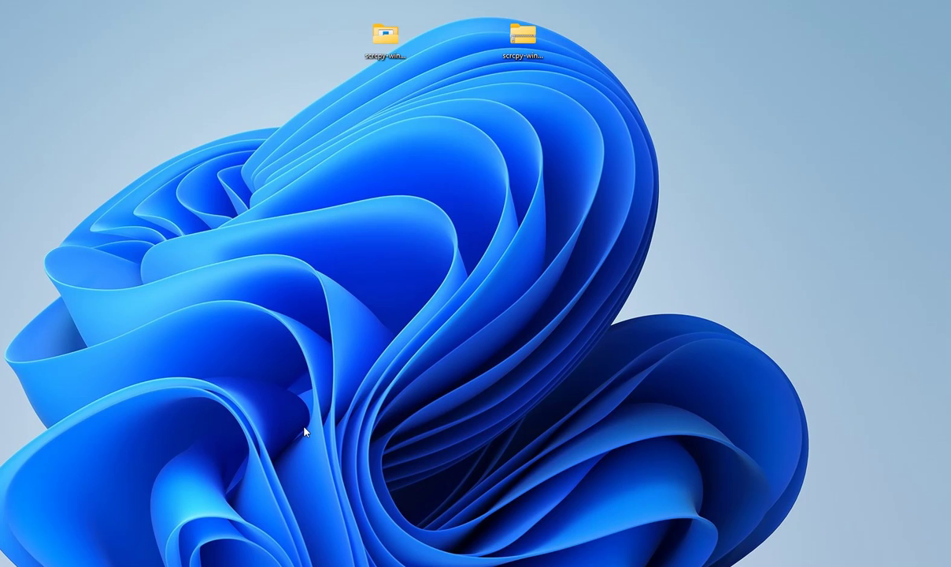
Open the extracted scrcpy-win64-v2.3.1 folder from the desktop and display its full path.
right_click(526, 49)
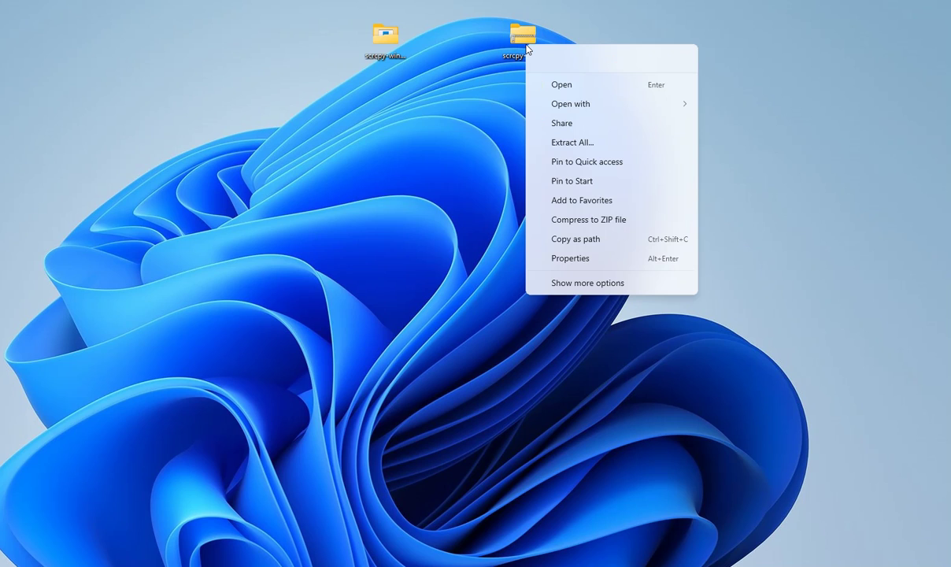
left_click(427, 148)
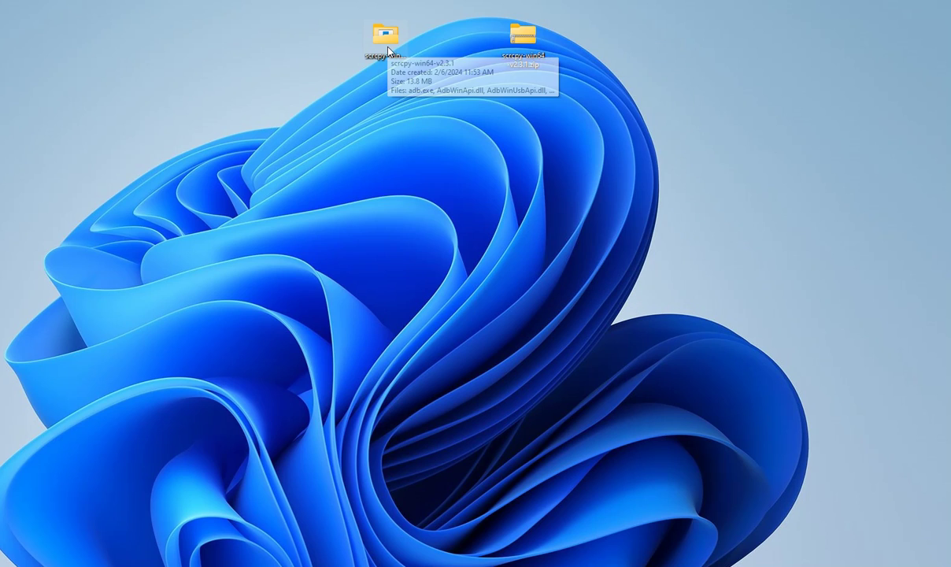
mouse_move(418, 565)
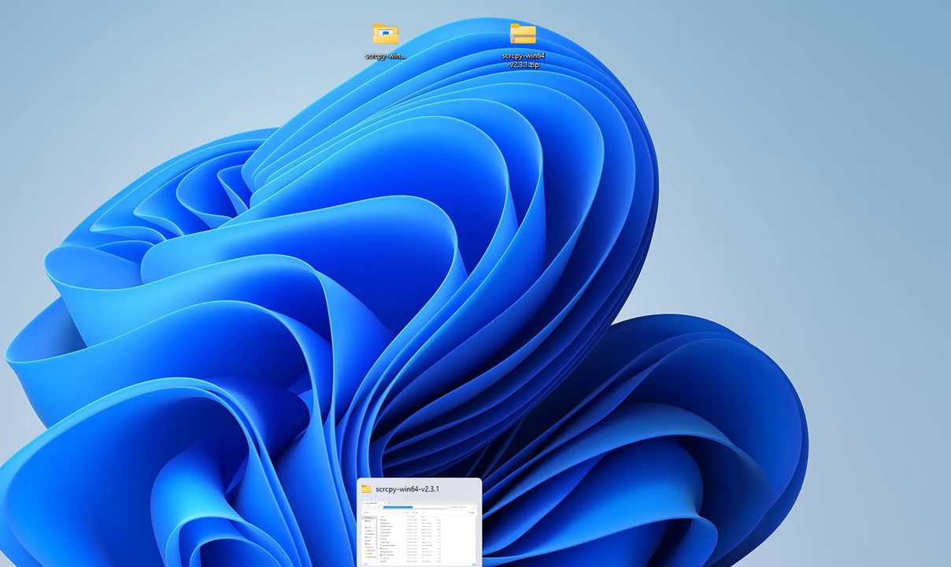
double_click(384, 40)
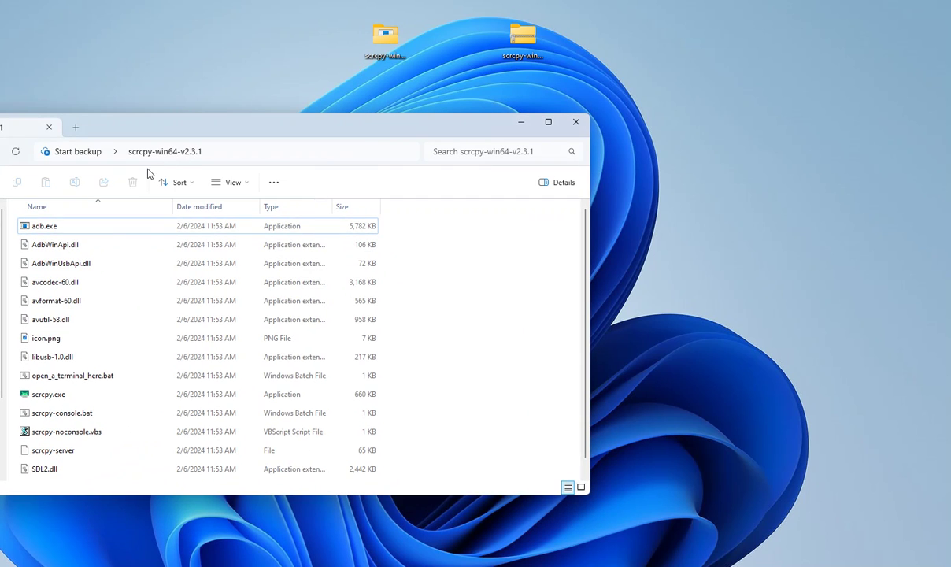
left_click(302, 154)
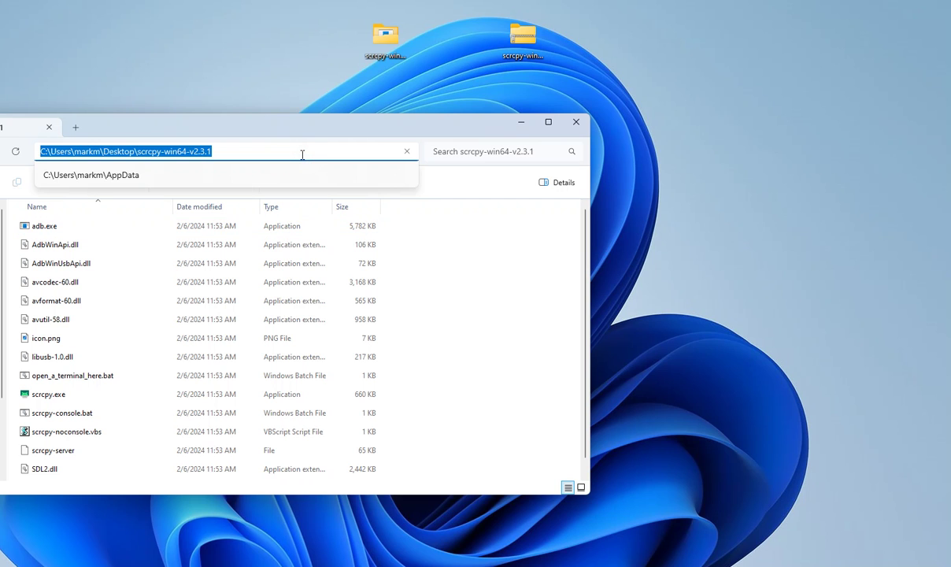
left_click(300, 153)
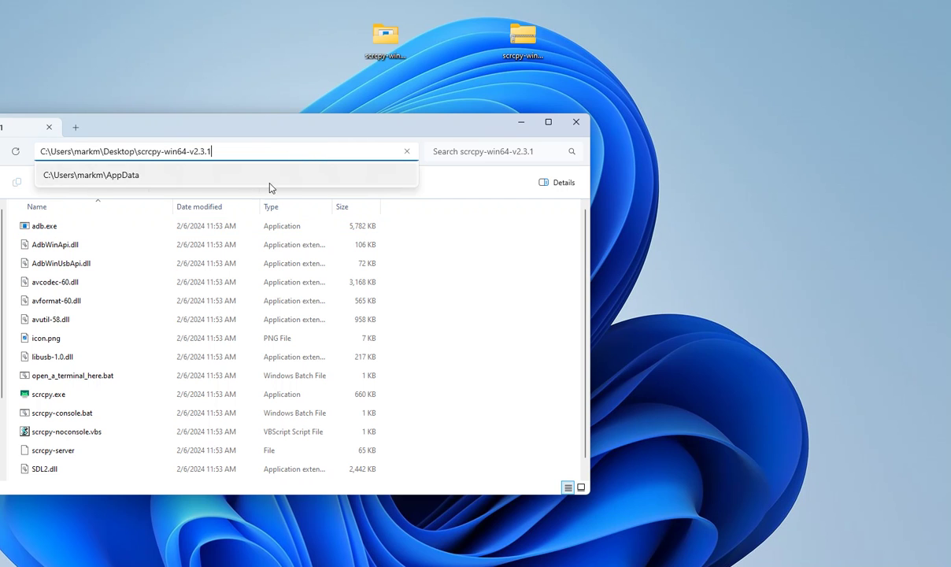
scroll(311, 316, "down", 1)
scroll(110, 435, "up", 1)
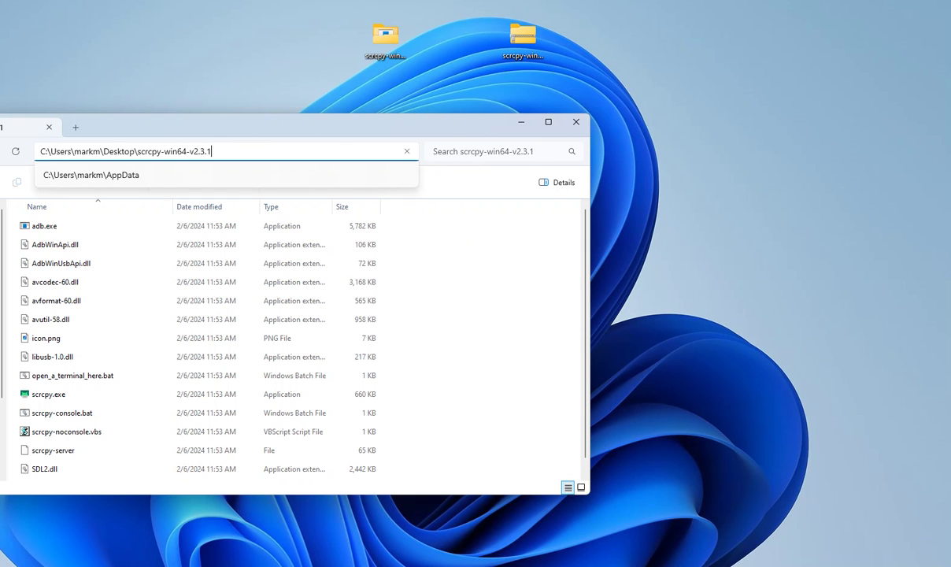
Open Command Prompt as administrator and move its window so the folder's path stays reachable behind it.
key("super")
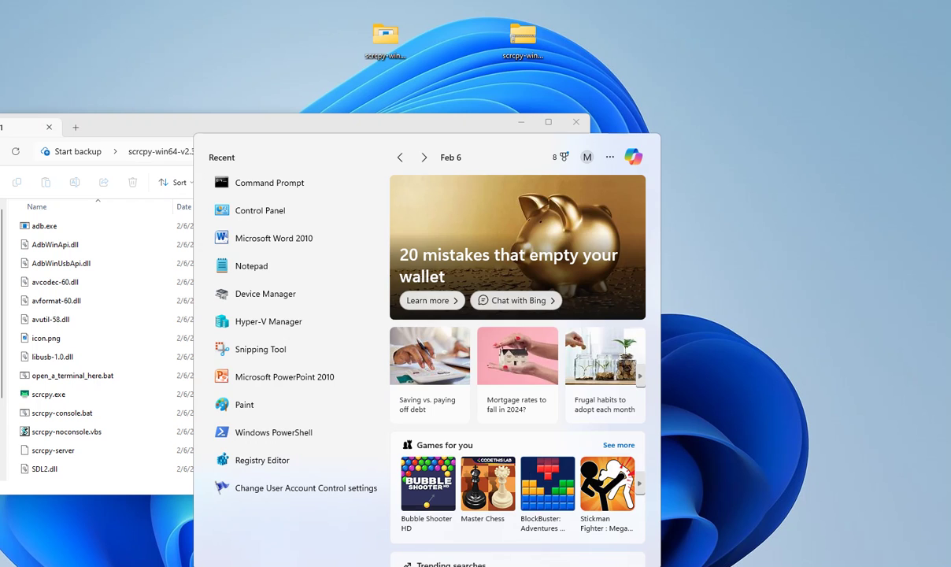
type("cmd")
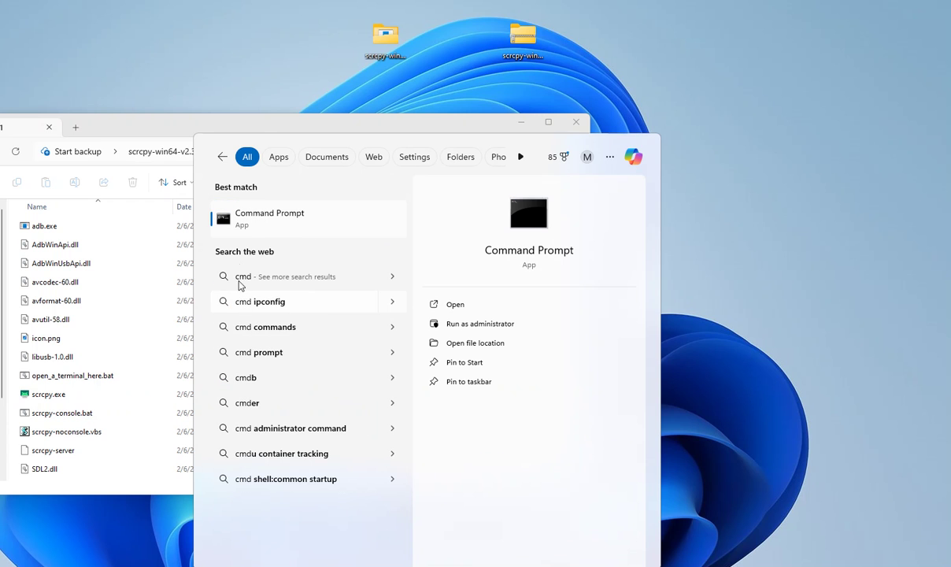
right_click(247, 221)
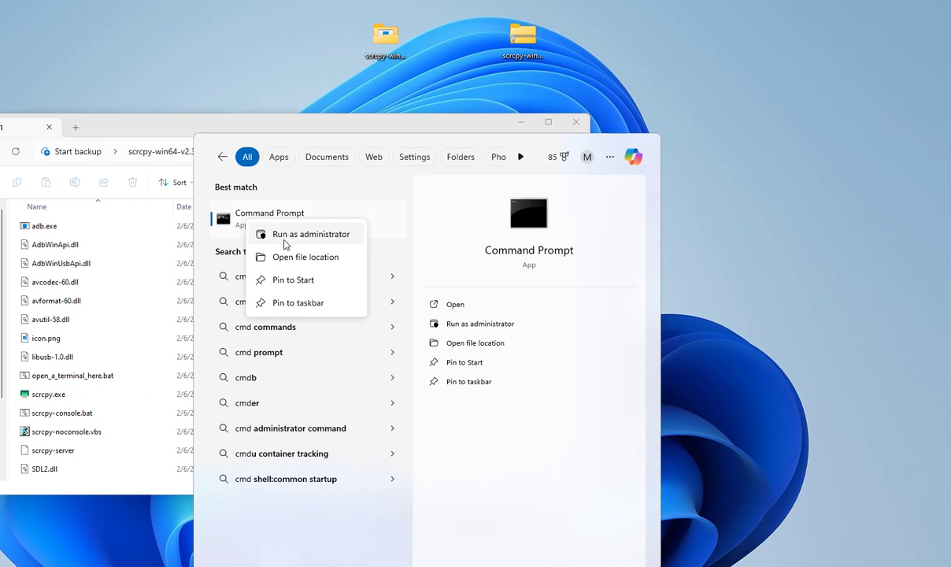
left_click(284, 240)
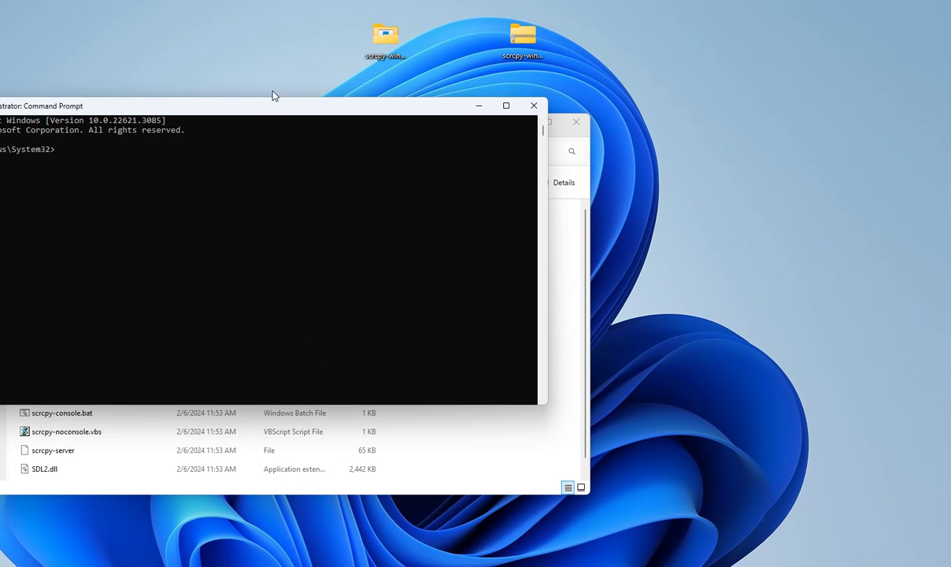
left_click_drag(272, 106, 430, 182)
left_click(277, 150)
left_click(259, 150)
left_click(622, 197)
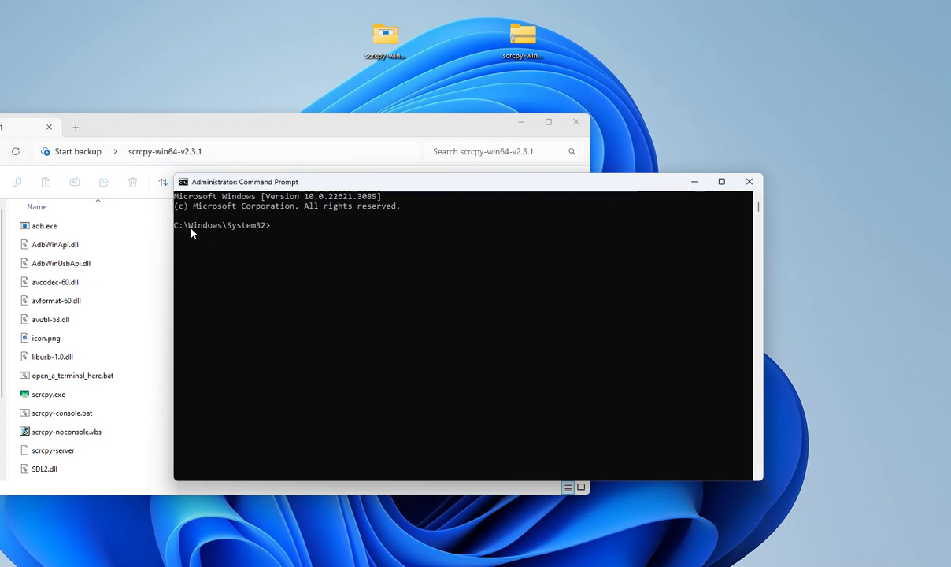
Change the Command Prompt's directory to the drive root with cd c:\.
left_click(221, 151)
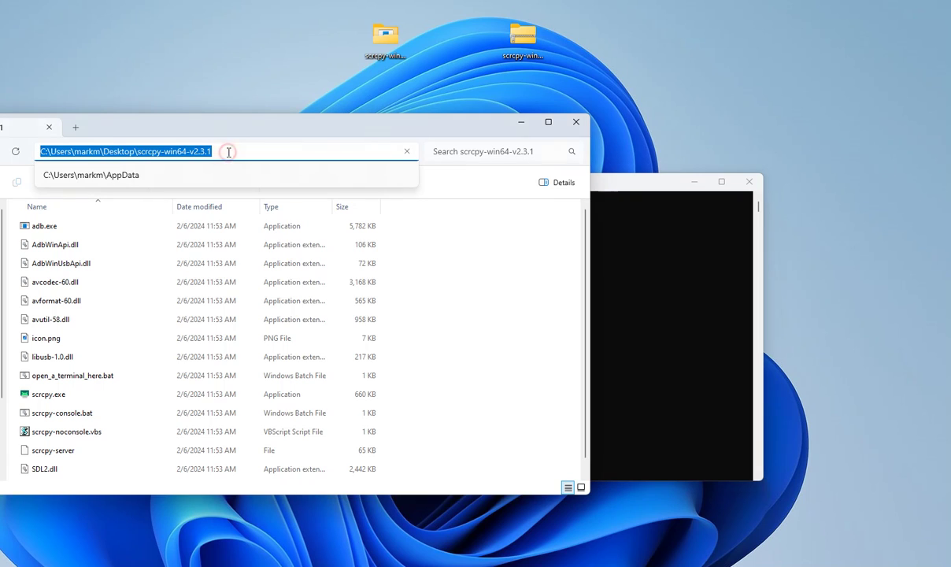
left_click(627, 192)
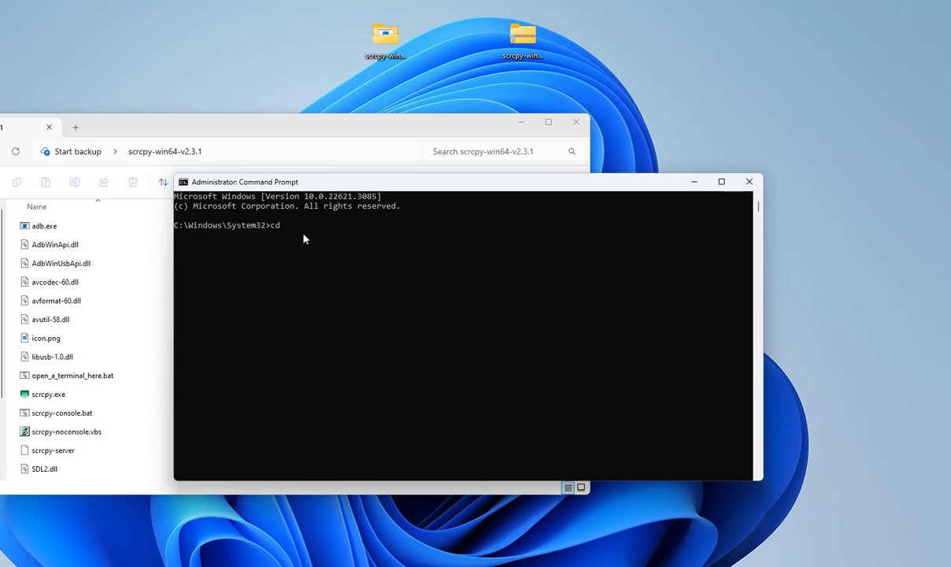
type("\\")
key("Return")
Copy the scrcpy-win64-v2.3.1 folder's path from File Explorer, leaving out the leading C:\.
left_click(308, 132)
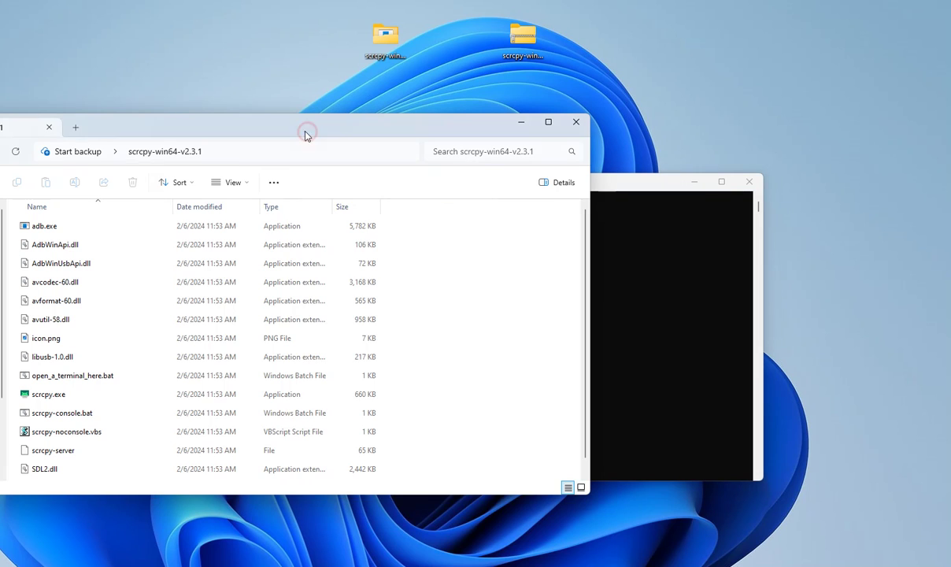
left_click(238, 153)
left_click_drag(227, 151, 50, 152)
key("ctrl+c")
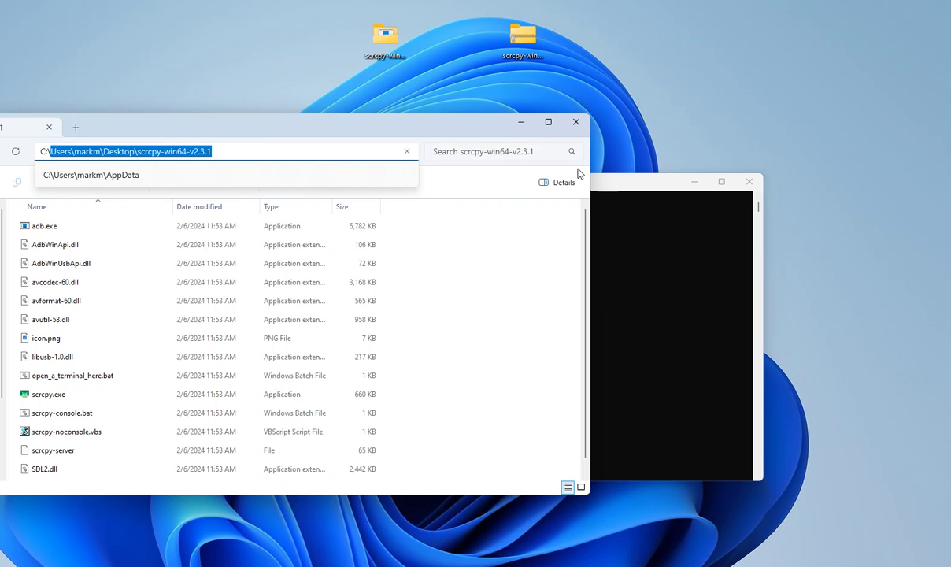
Change the Command Prompt's directory to the scrcpy-win64-v2.3.1 folder using cd and the copied path.
left_click(603, 182)
left_click(211, 250)
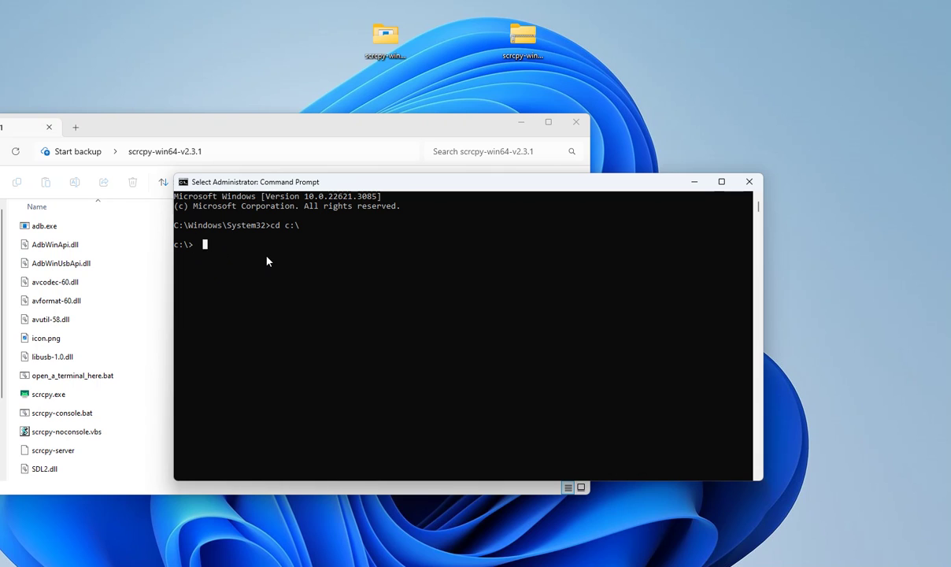
type("cd")
key("ctrl+v")
key("Return")
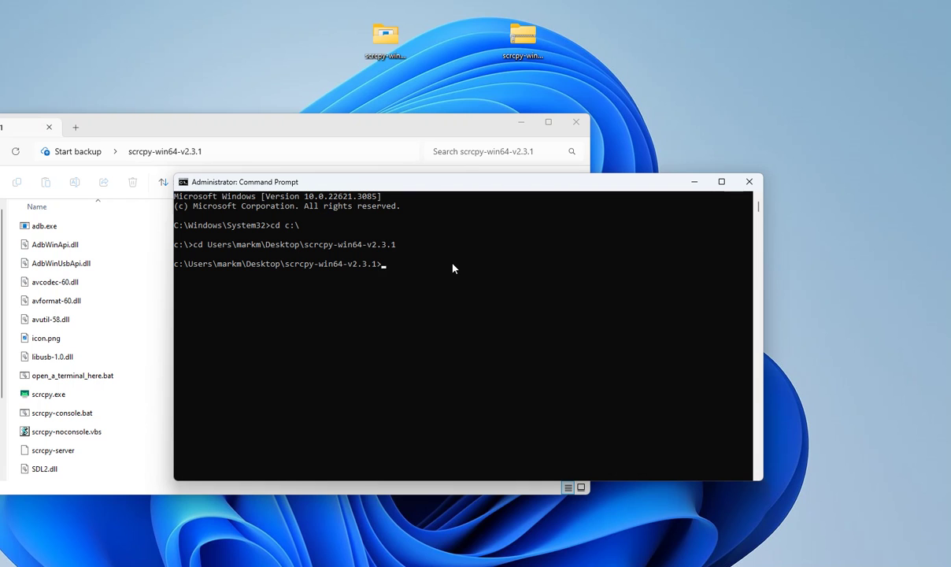
Run scrcpy.exe from the scrcpy-win64-v2.3.1 folder in Command Prompt to mirror the connected Android device.
left_click(318, 123)
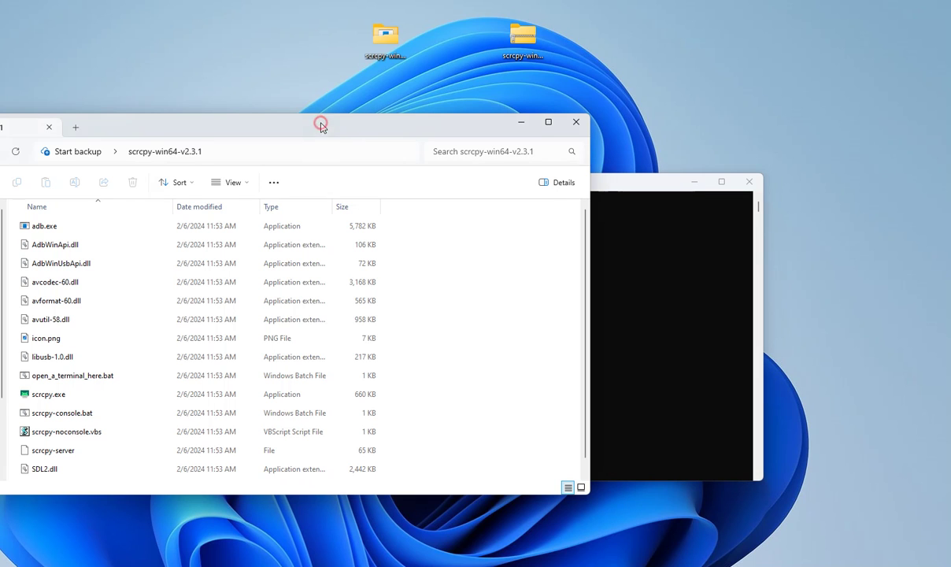
left_click(252, 153)
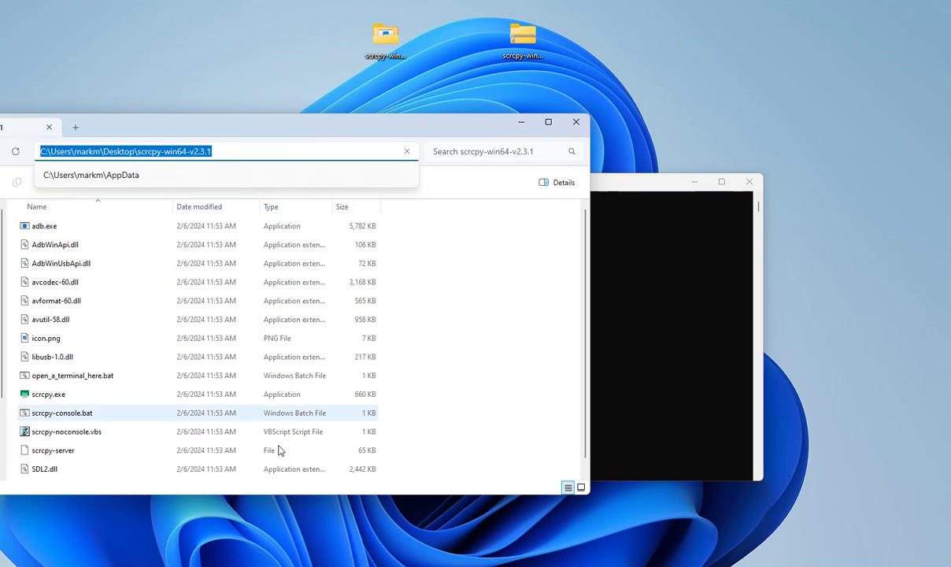
left_click(678, 187)
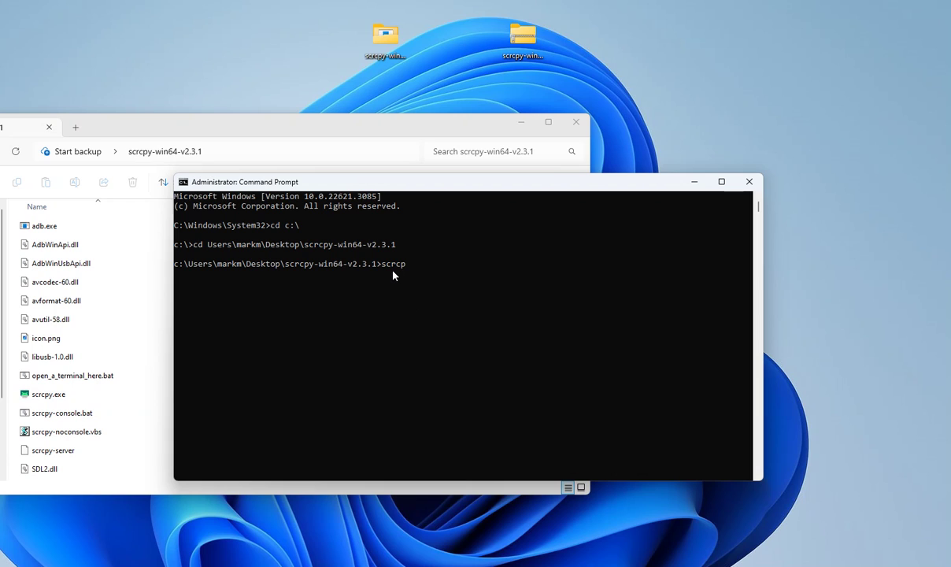
type("exe")
key("Return")
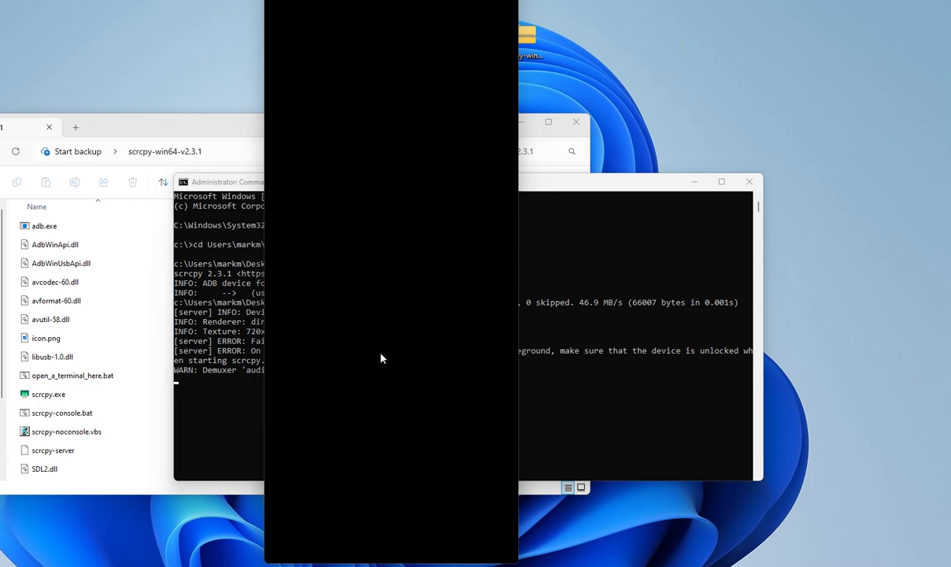
right_click(379, 359)
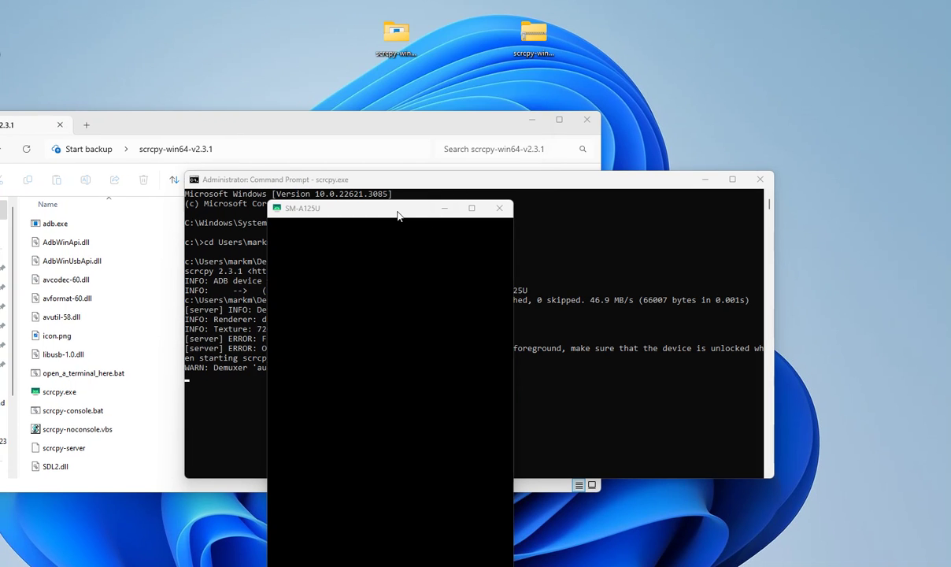
Move the SM-A125U mirror window higher on the desktop so that the entire phone screen fits in view.
left_click_drag(385, 212, 423, 98)
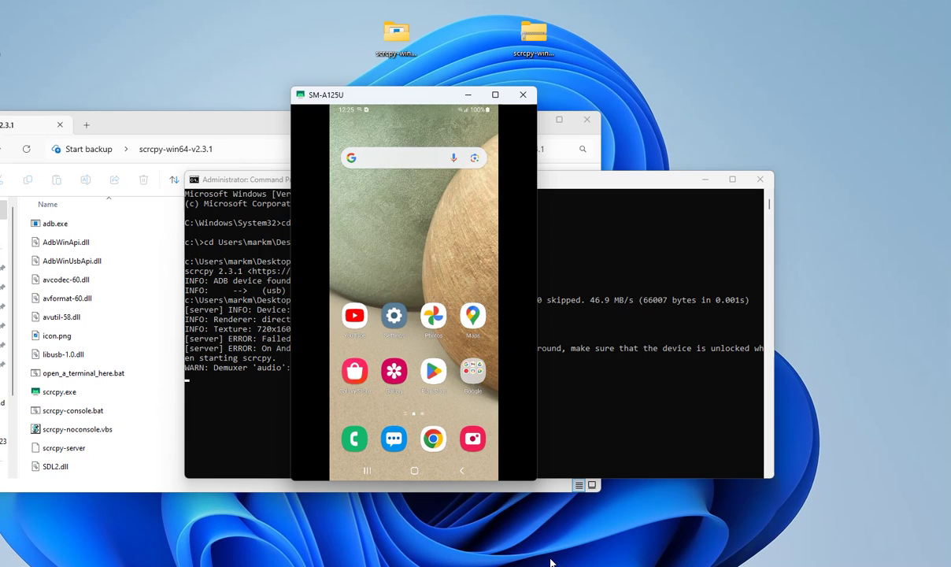
mouse_move(562, 564)
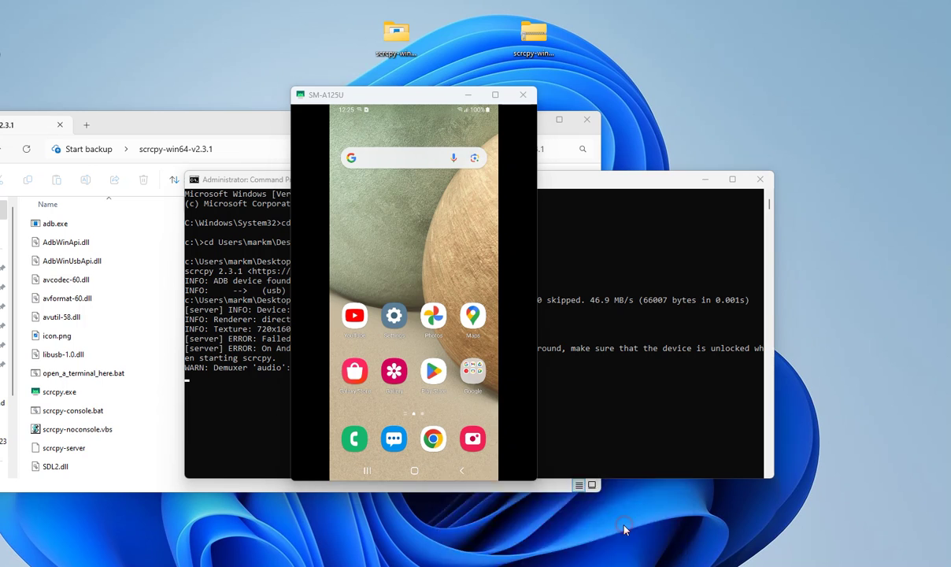
left_click(622, 529)
Switch to the scrcpy SourceForge page in Chrome and review its features list and project activity releases.
scroll(415, 303, "up", 2)
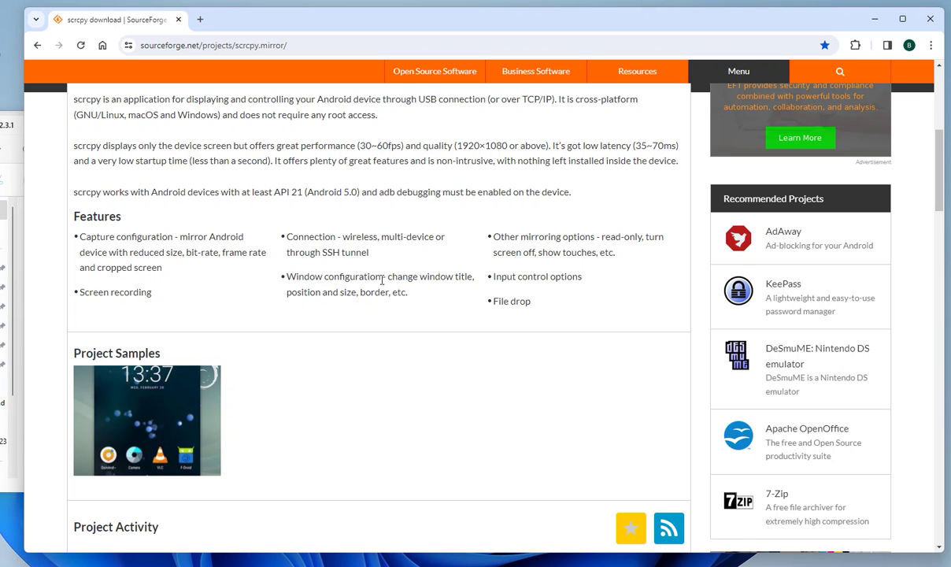
scroll(495, 277, "down", 3)
scroll(494, 278, "down", 3)
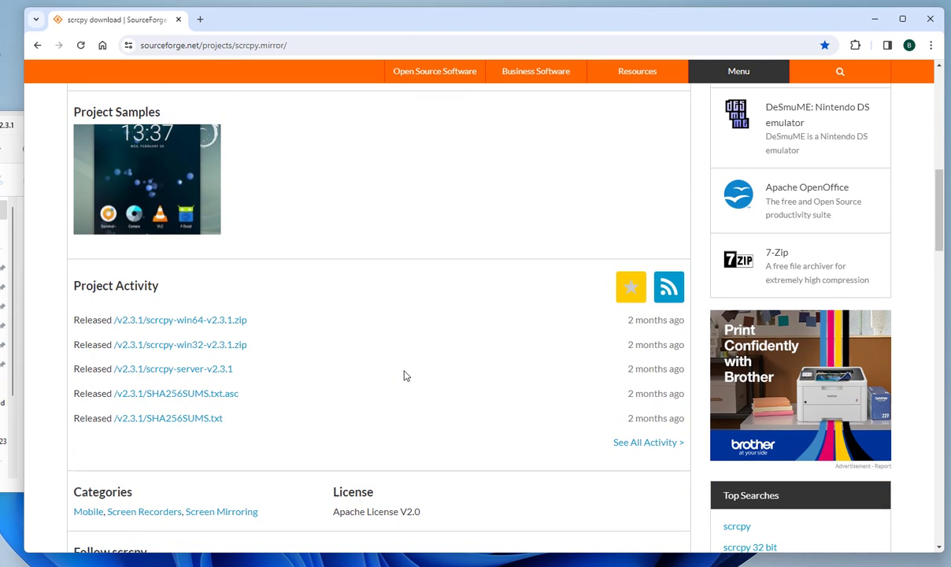
scroll(404, 375, "up", 5)
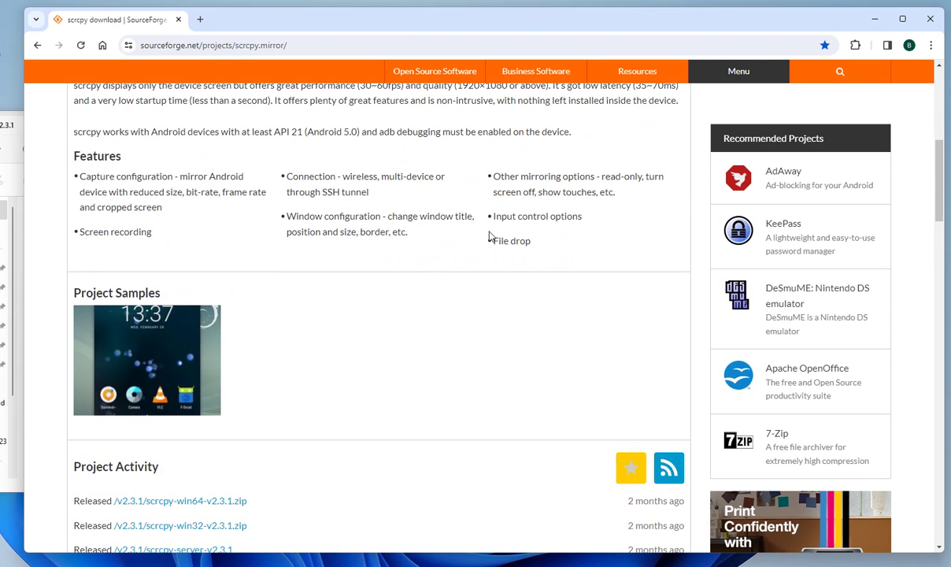
scroll(361, 318, "down", 3)
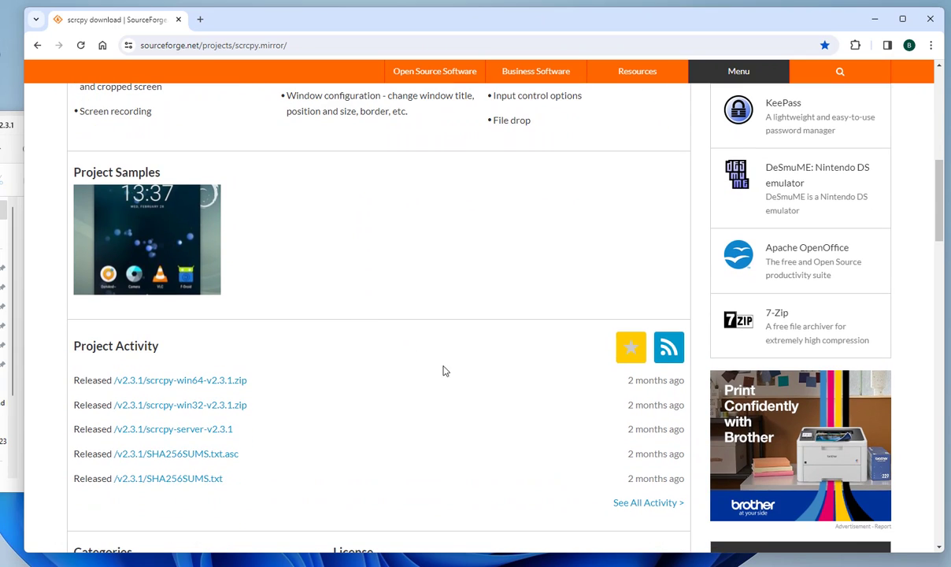
Minimize the Chrome window and wake the phone's screen from the SM-A125U mirror window.
mouse_move(642, 563)
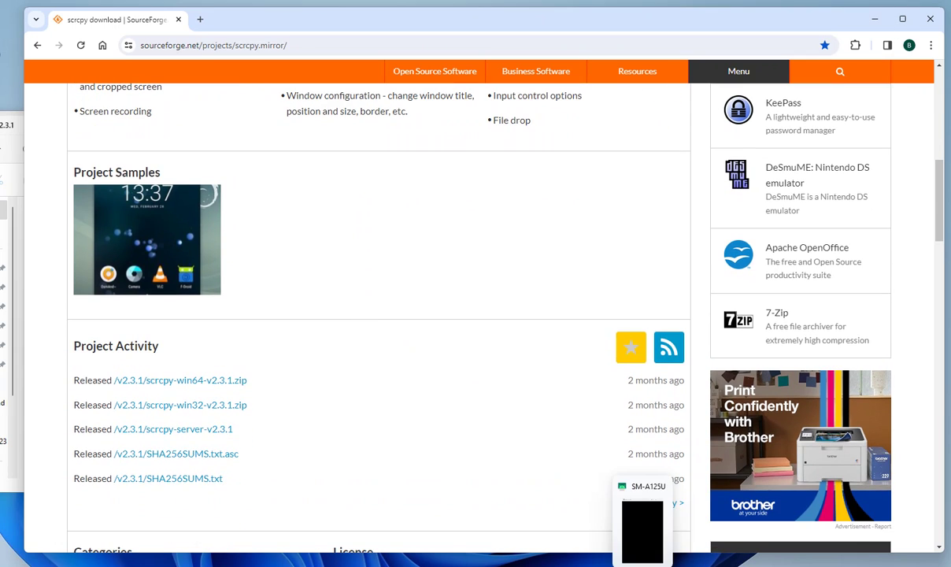
left_click(875, 20)
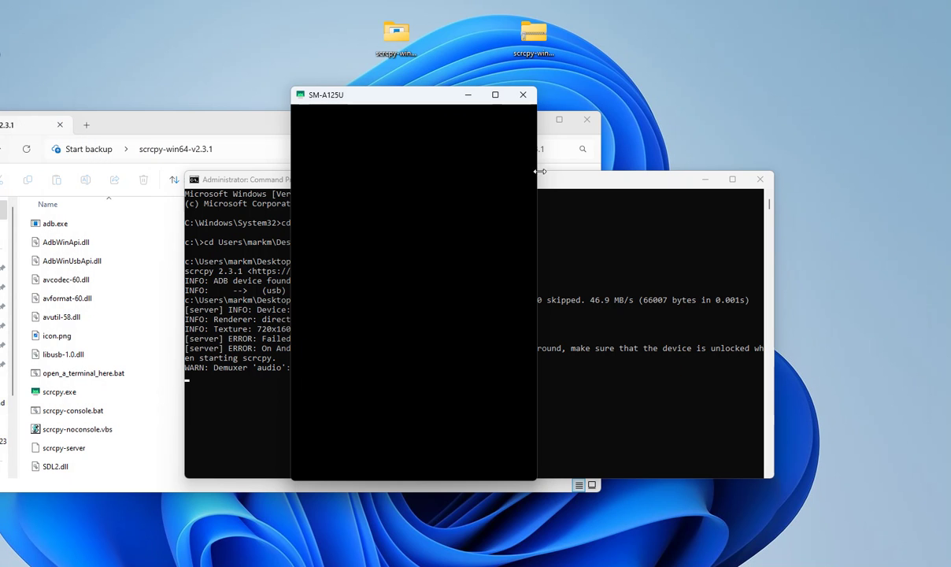
right_click(409, 236)
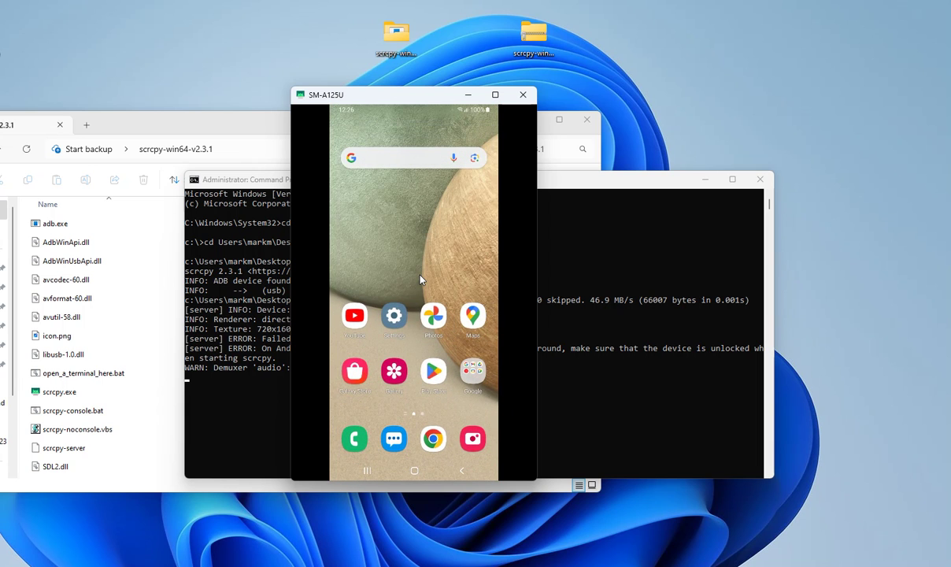
scroll(419, 279, "down", 1)
scroll(420, 280, "up", 1)
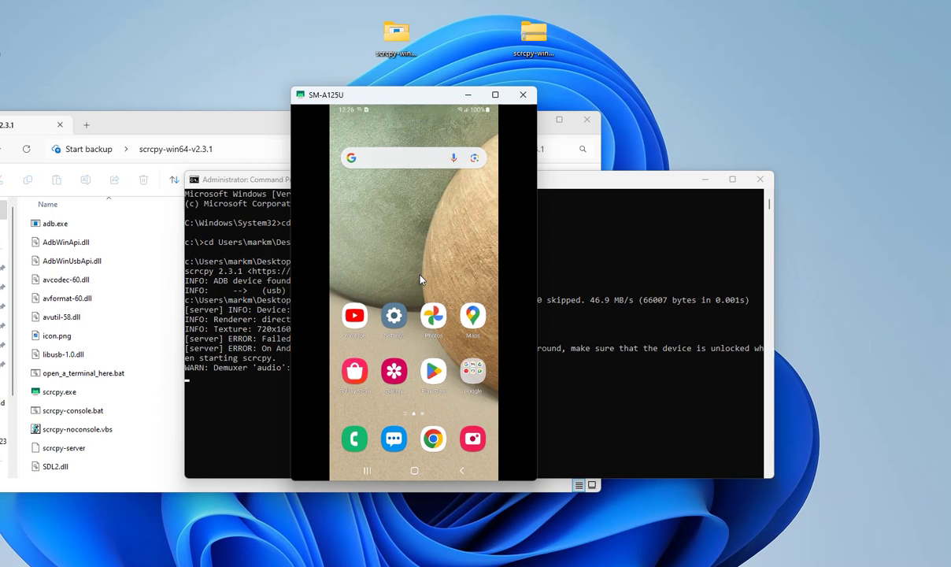